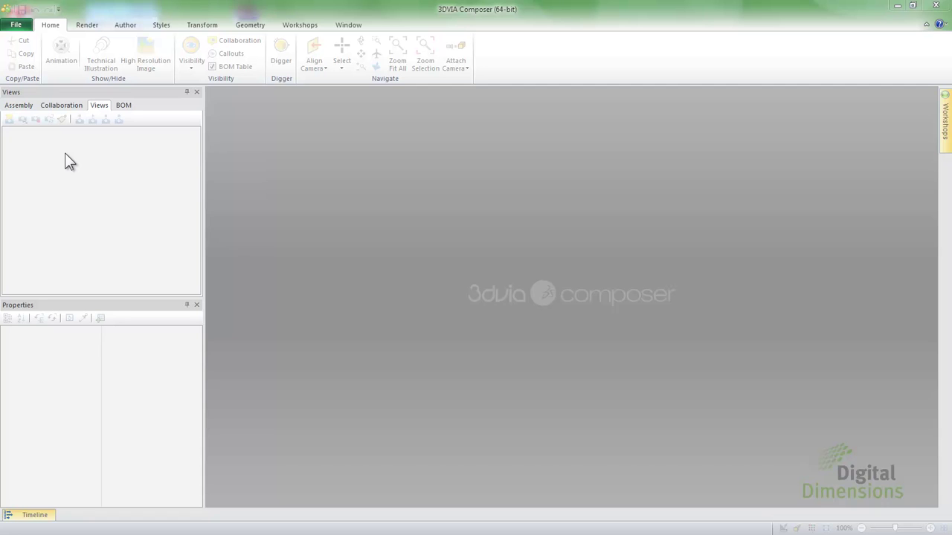
# Open the universal-joint .sldasm assembly after checking its SolidWorks configuration and import options.
pyautogui.click(18, 24)
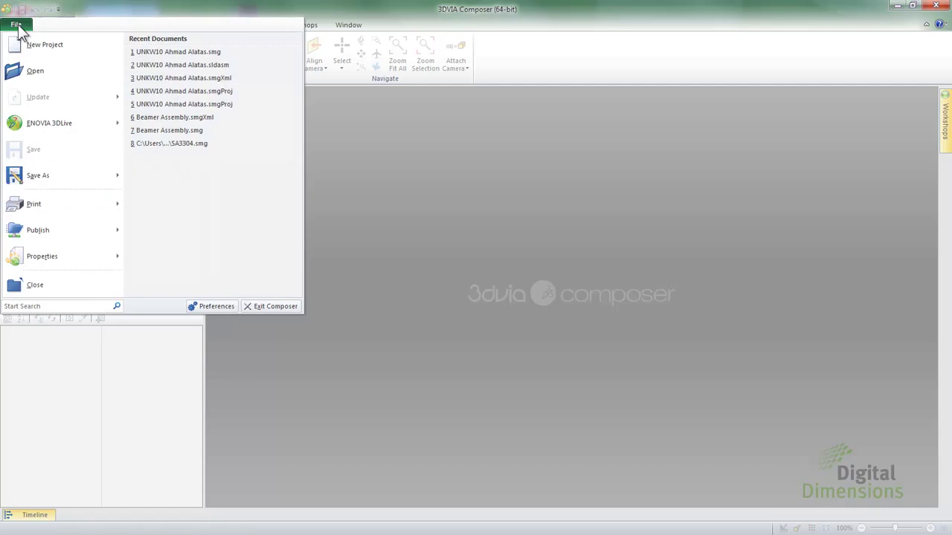
pyautogui.click(33, 71)
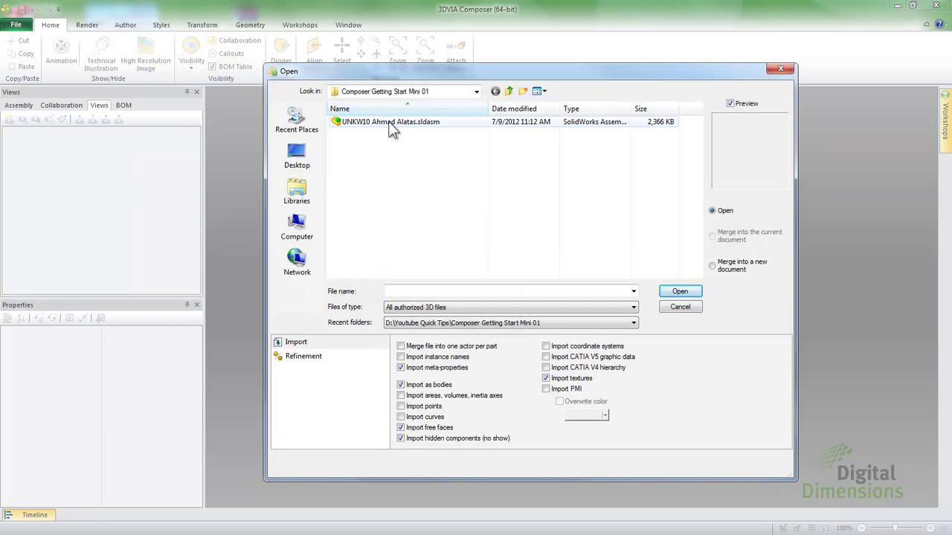
pyautogui.click(388, 124)
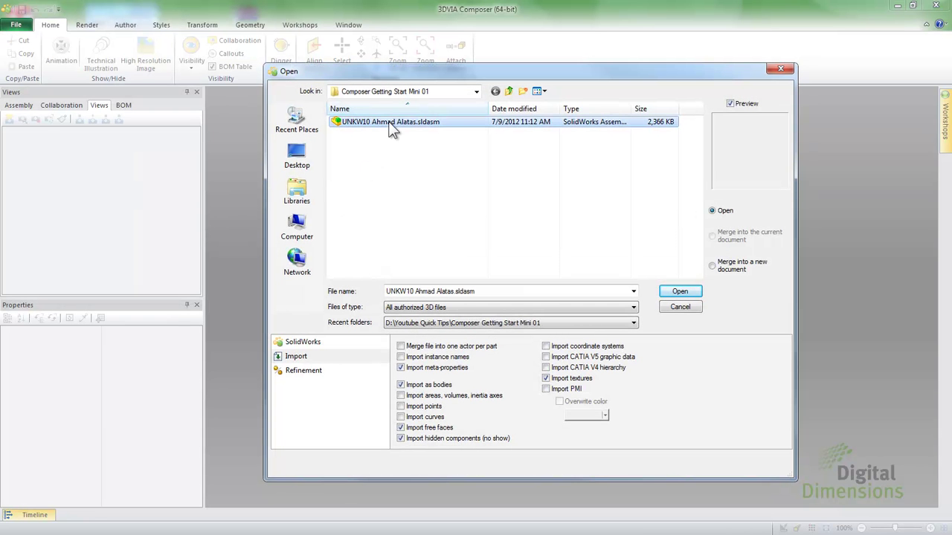
pyautogui.click(301, 342)
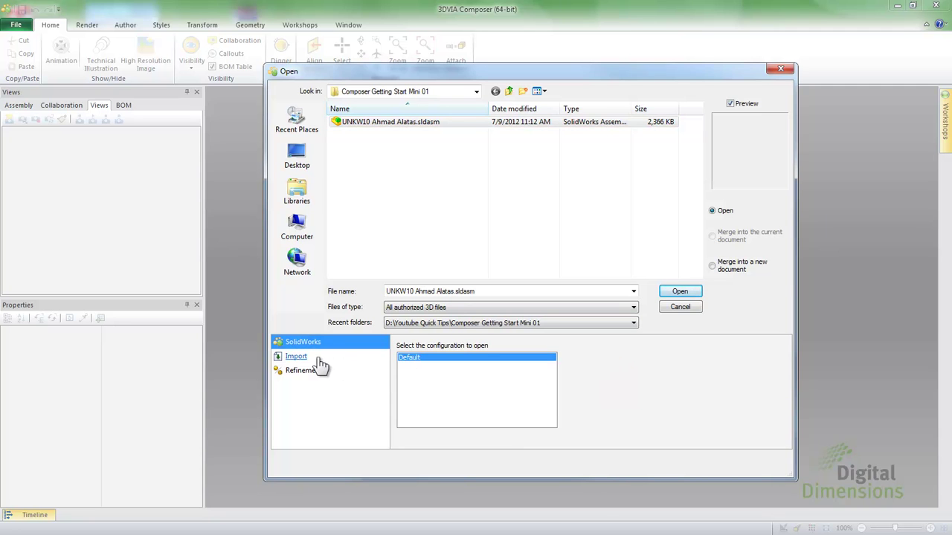
pyautogui.click(296, 358)
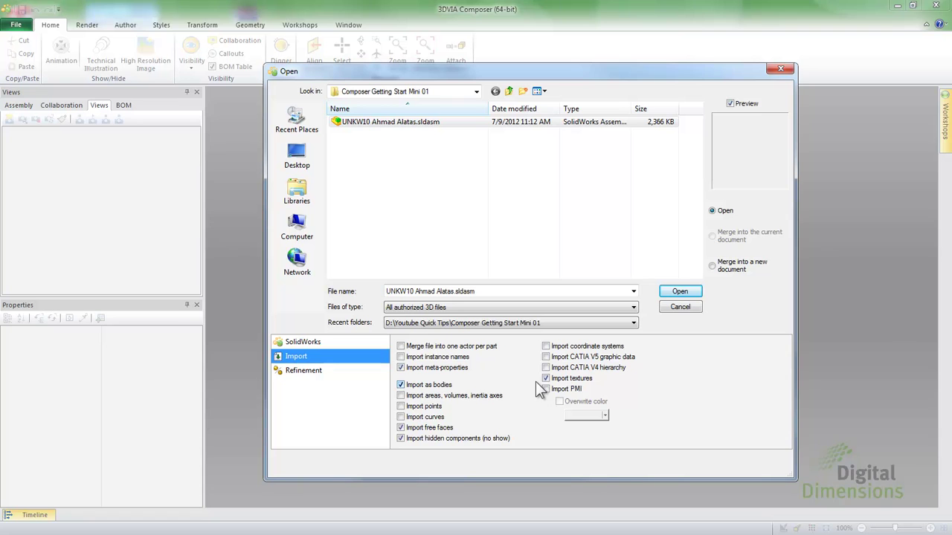
pyautogui.click(688, 293)
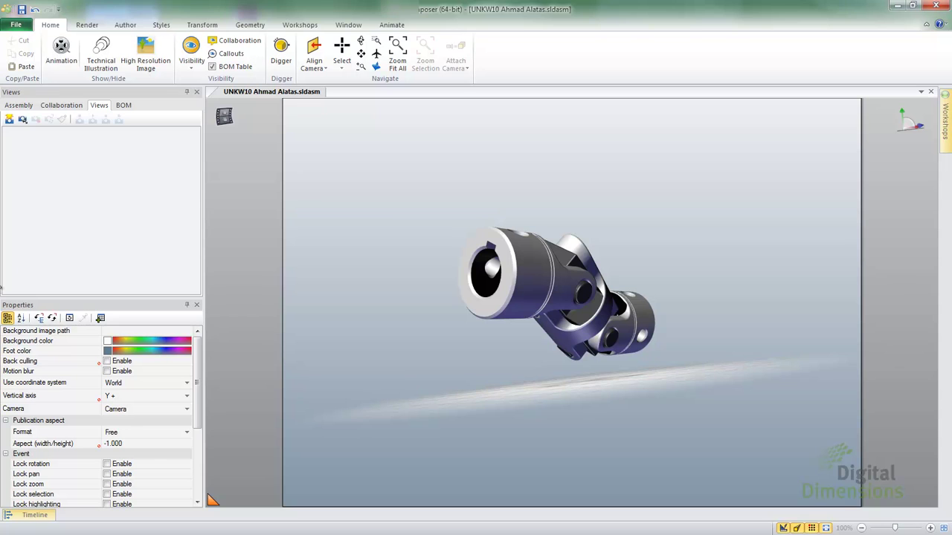
# Save the model as a Composer .smg document in Composer Getting Start Mini 01, reviewing its save options.
pyautogui.click(17, 26)
pyautogui.moveTo(42, 177)
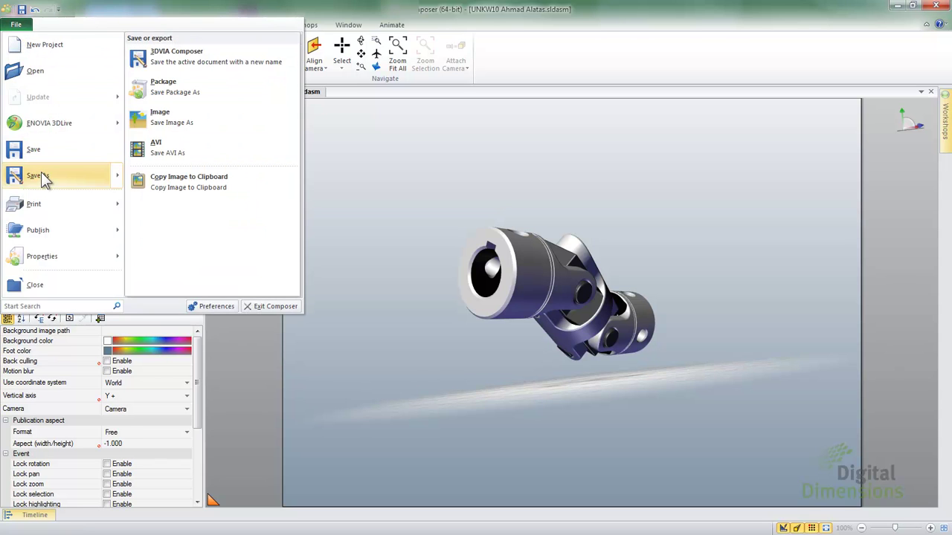
pyautogui.click(215, 64)
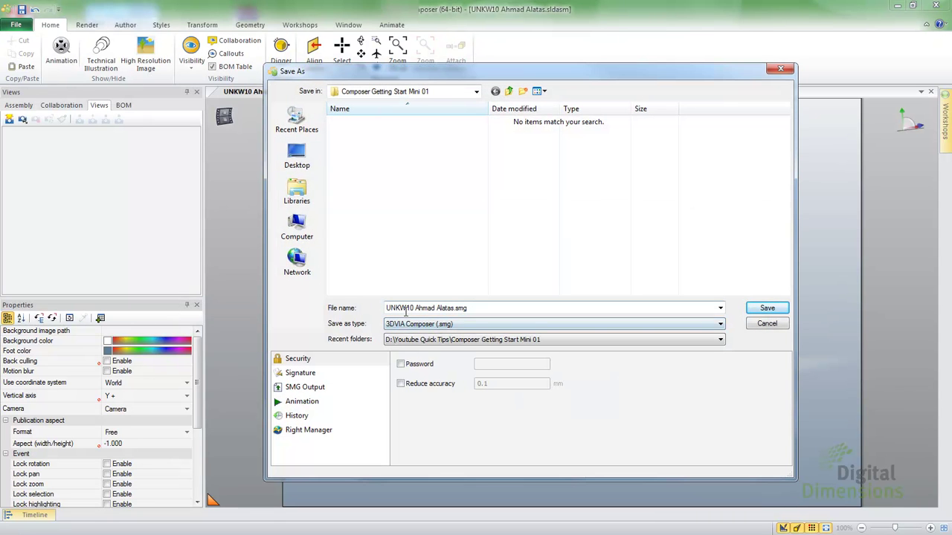
pyautogui.click(308, 377)
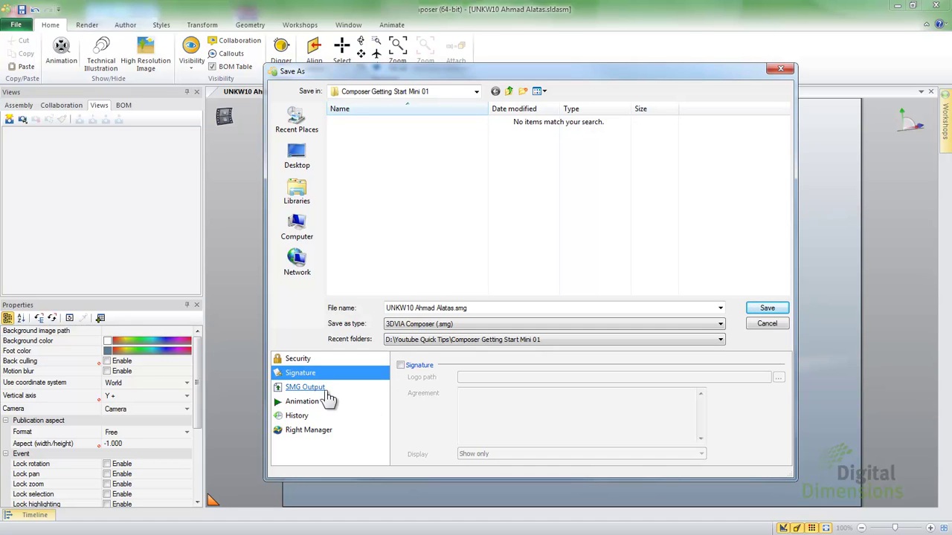
pyautogui.click(321, 388)
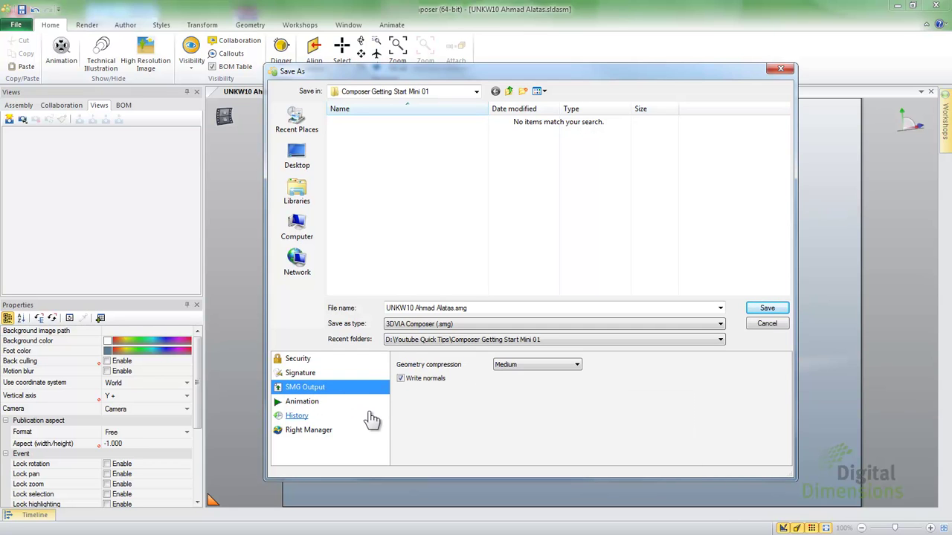
pyautogui.click(312, 408)
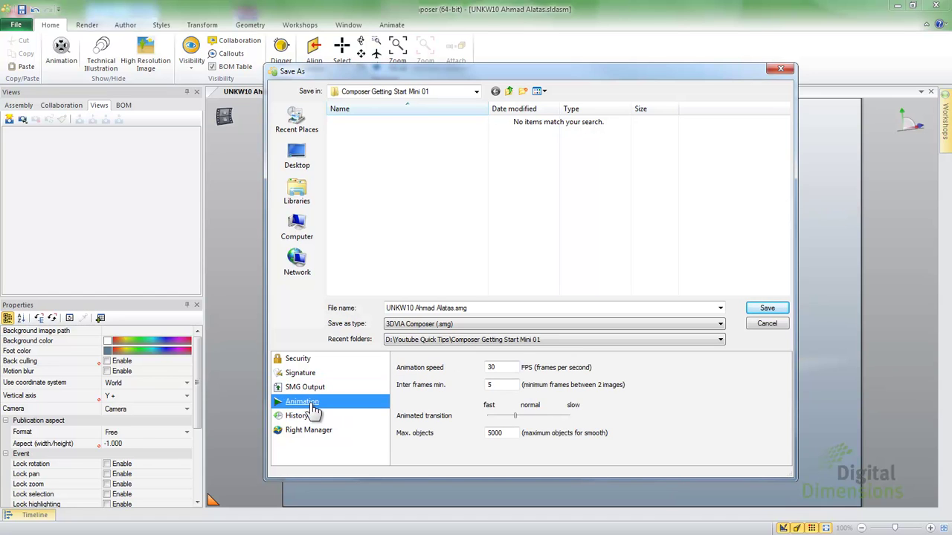
pyautogui.click(299, 418)
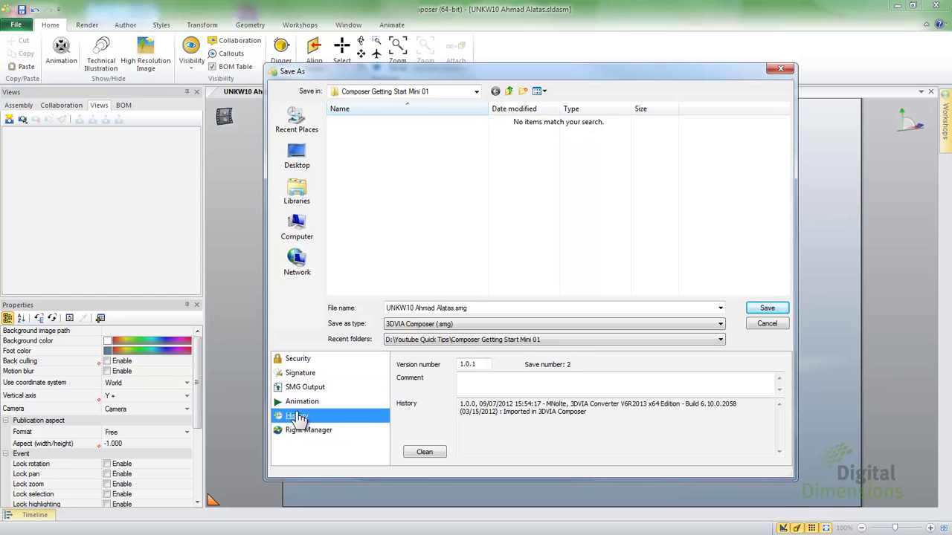
pyautogui.click(304, 431)
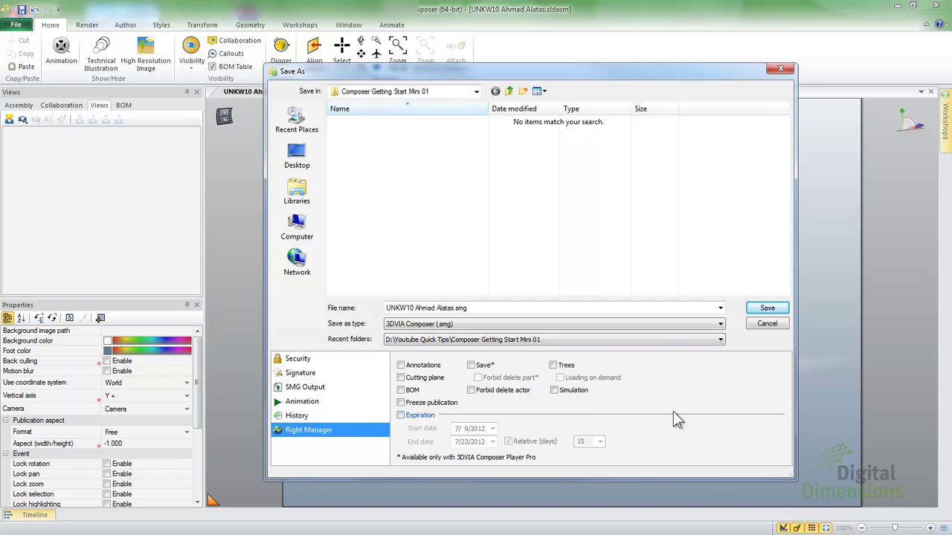
pyautogui.click(770, 311)
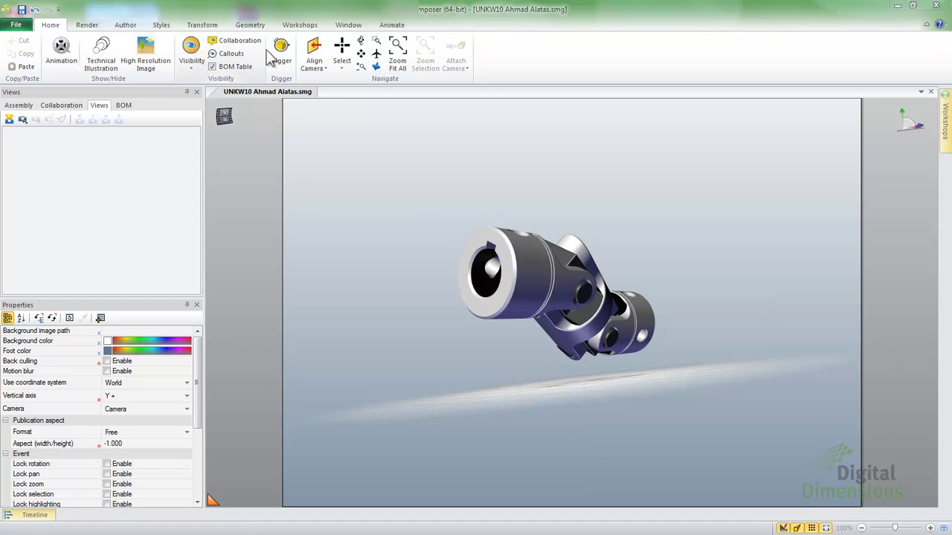
# Align the camera to 3/4 X+ Y+ Z+ and capture that angle as View 2.
pyautogui.click(312, 68)
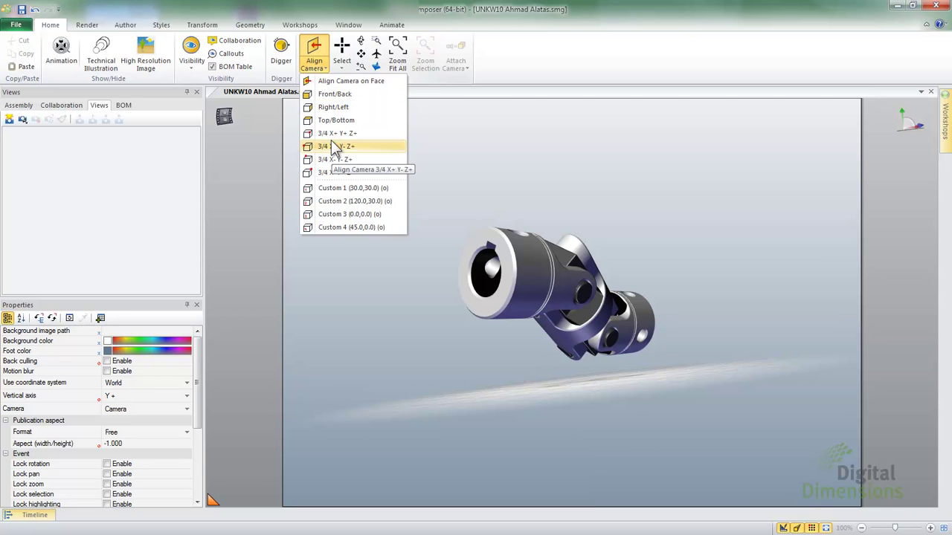
pyautogui.click(332, 136)
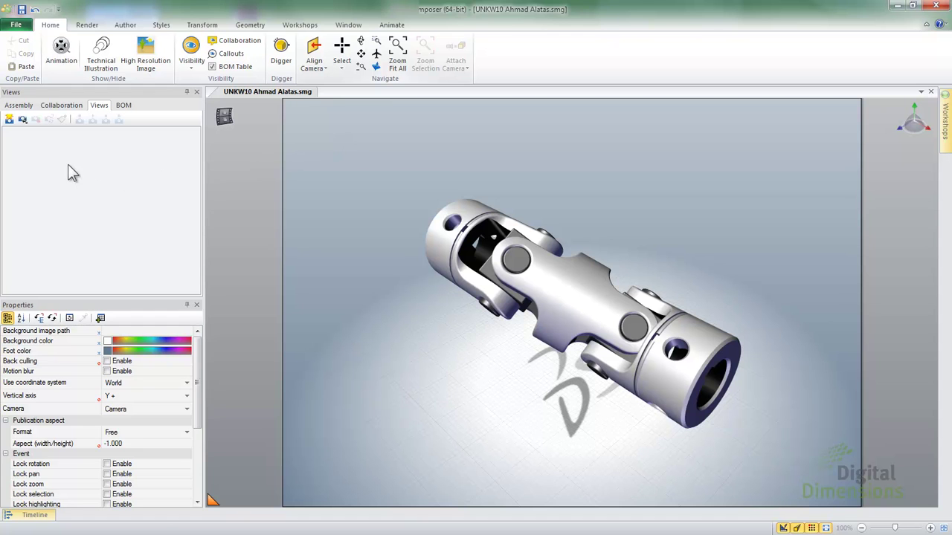
pyautogui.click(11, 122)
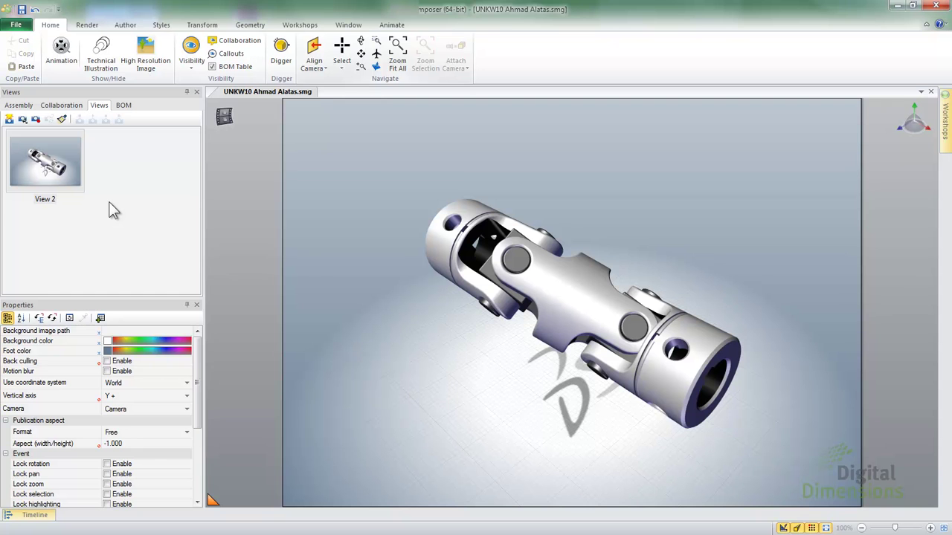
# Save an end-on Right/Left camera view as View 3, then rotate the model and select View 3.
pyautogui.click(312, 65)
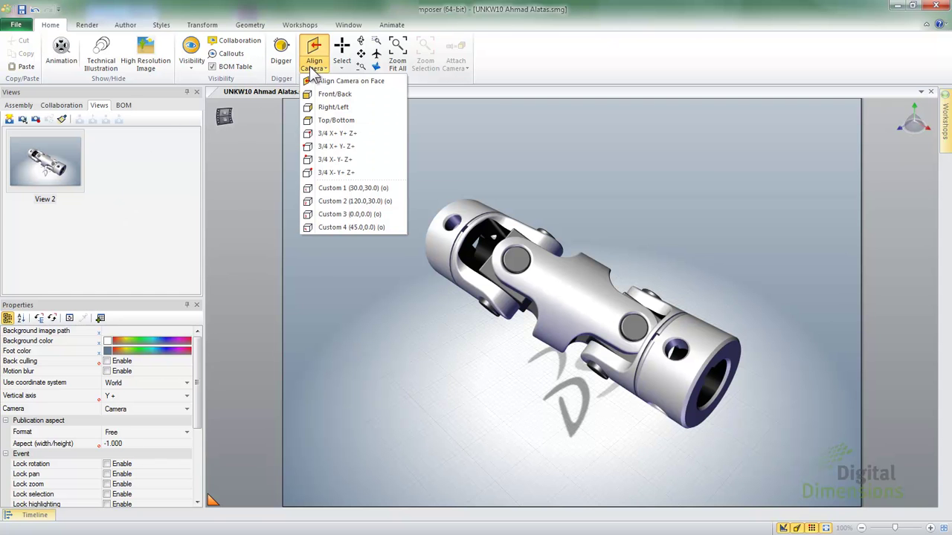
pyautogui.click(327, 107)
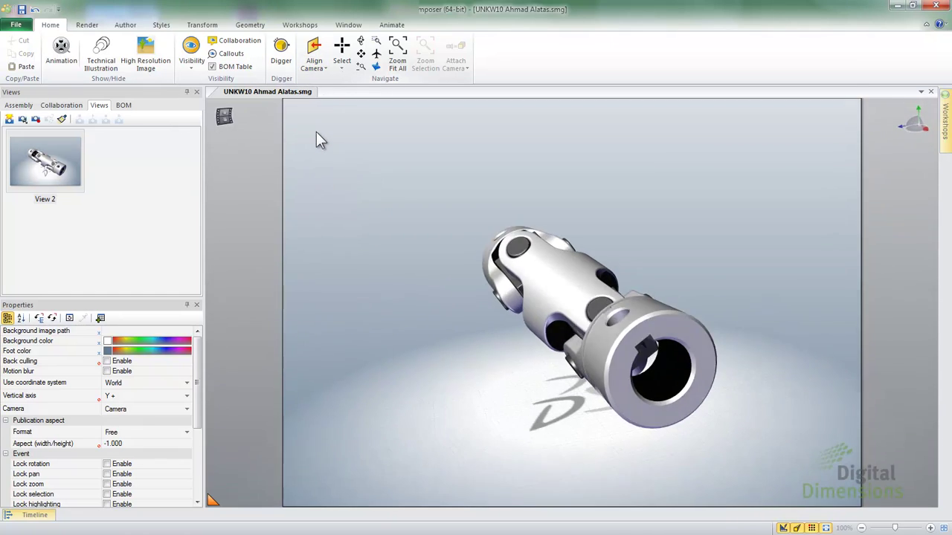
pyautogui.click(313, 52)
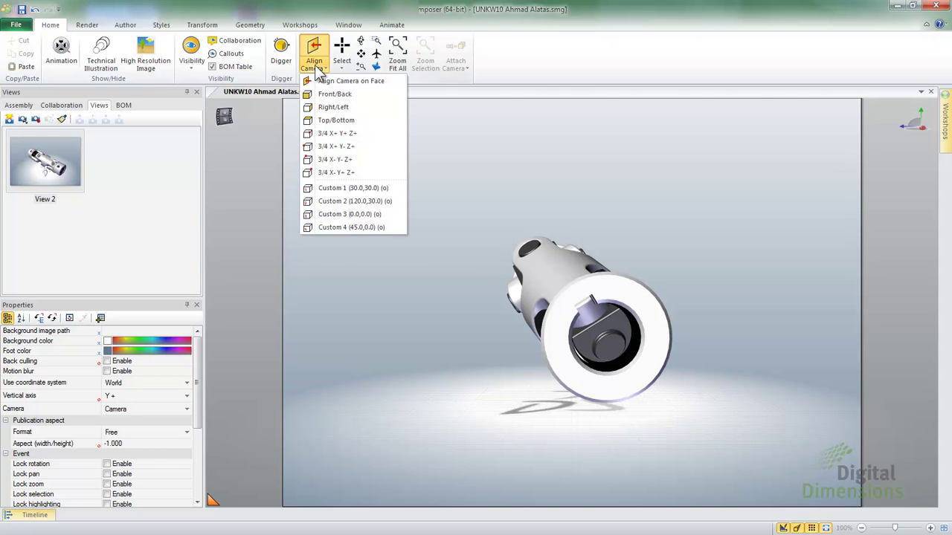
pyautogui.click(327, 108)
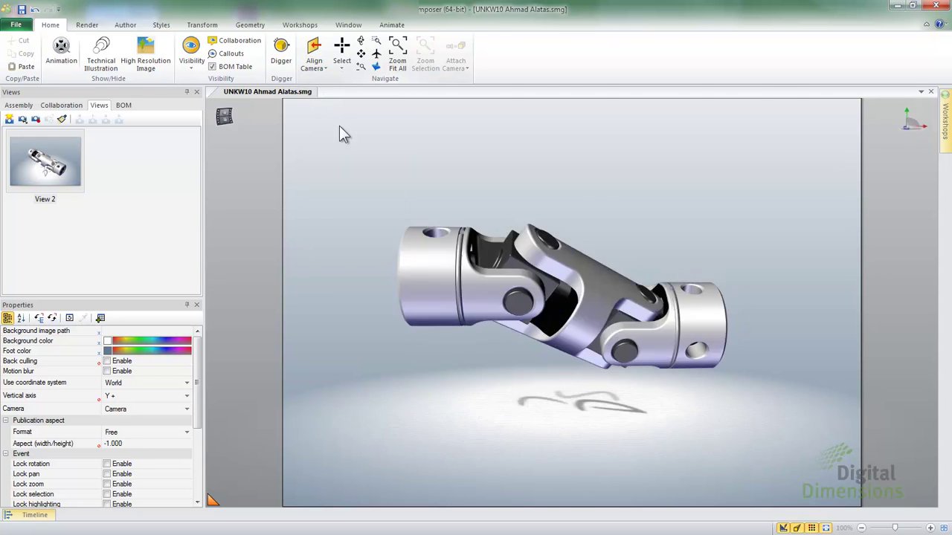
pyautogui.click(9, 119)
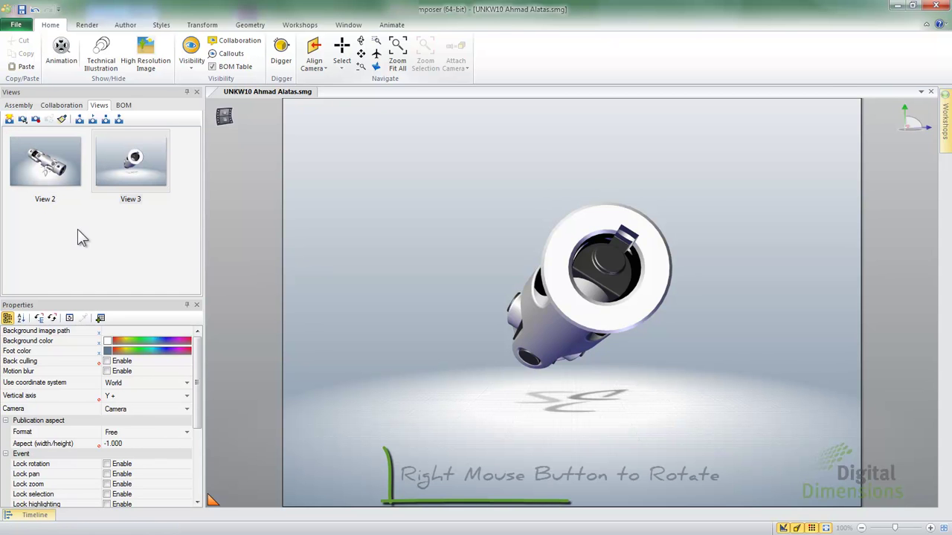
pyautogui.moveTo(491, 187); pyautogui.dragTo(453, 200, button='right')
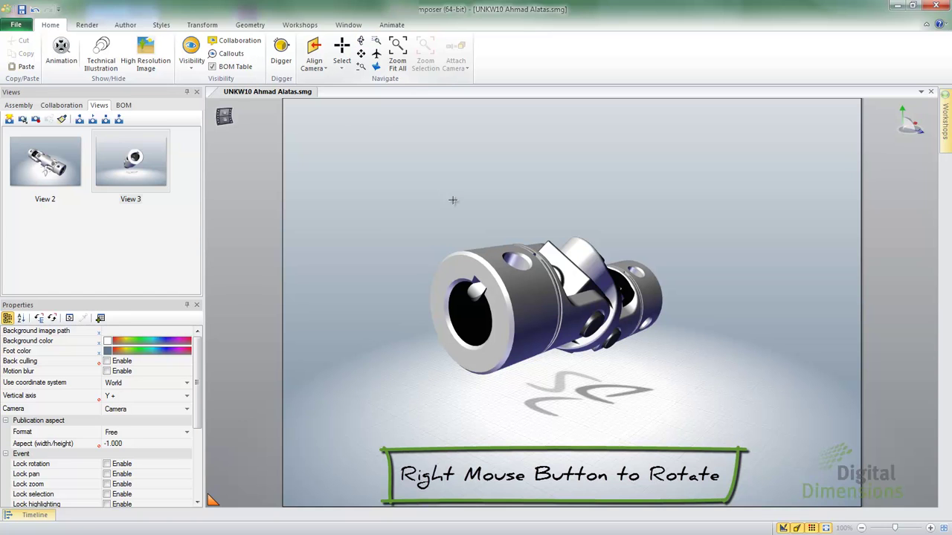
pyautogui.click(131, 160)
# Update View 3 to the rotated angle and rename View 2 to Top.
pyautogui.click(35, 119)
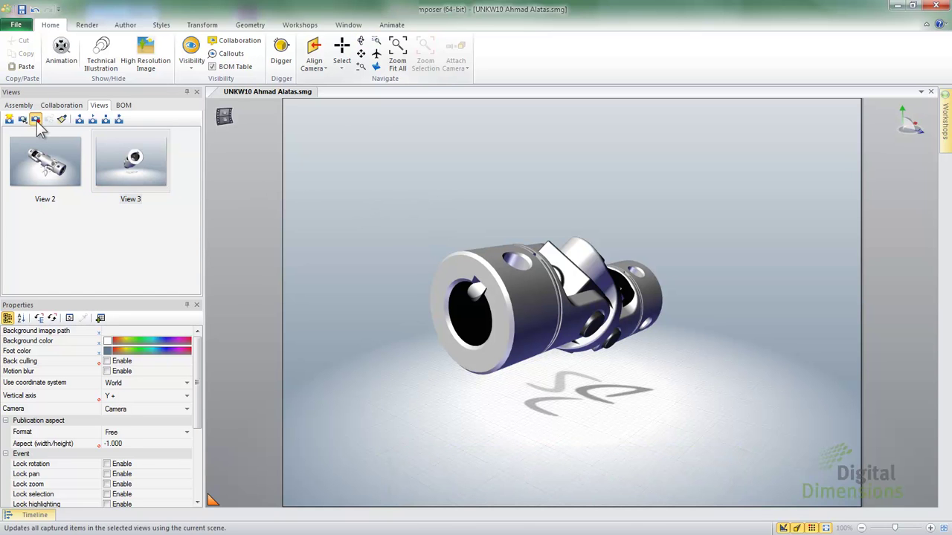
pyautogui.click(65, 200)
pyautogui.click(57, 204)
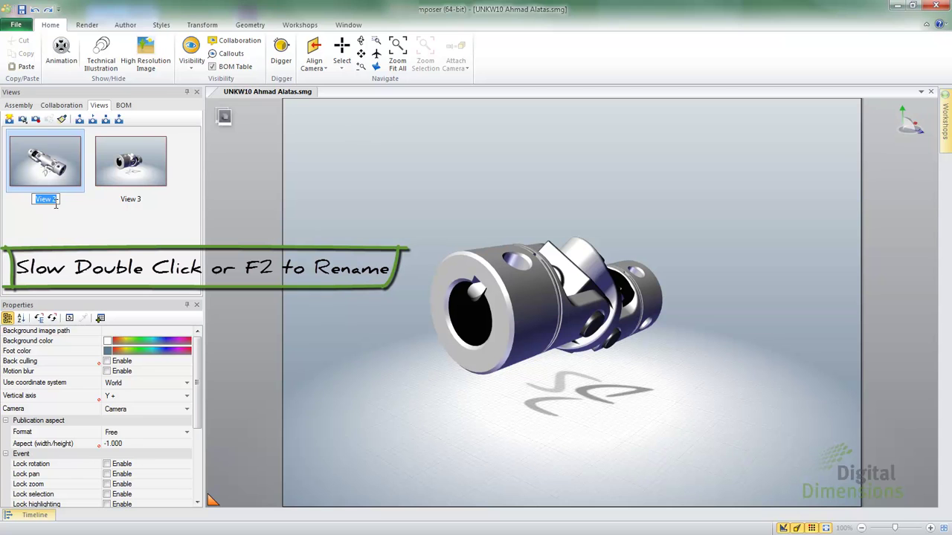
pyautogui.write('Top')
pyautogui.press('Return')
# Rename View 3 to Iso.
pyautogui.click(132, 200)
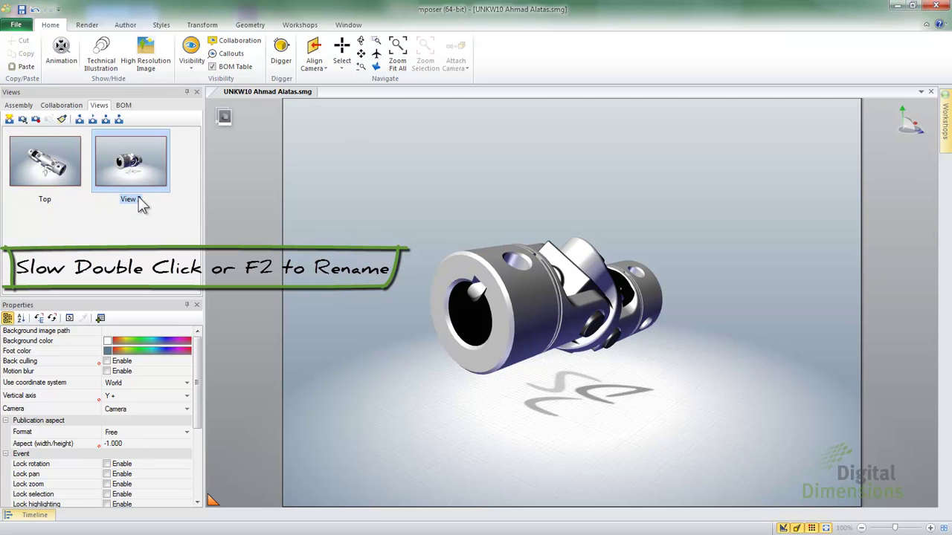
pyautogui.click(134, 200)
pyautogui.write('Iso')
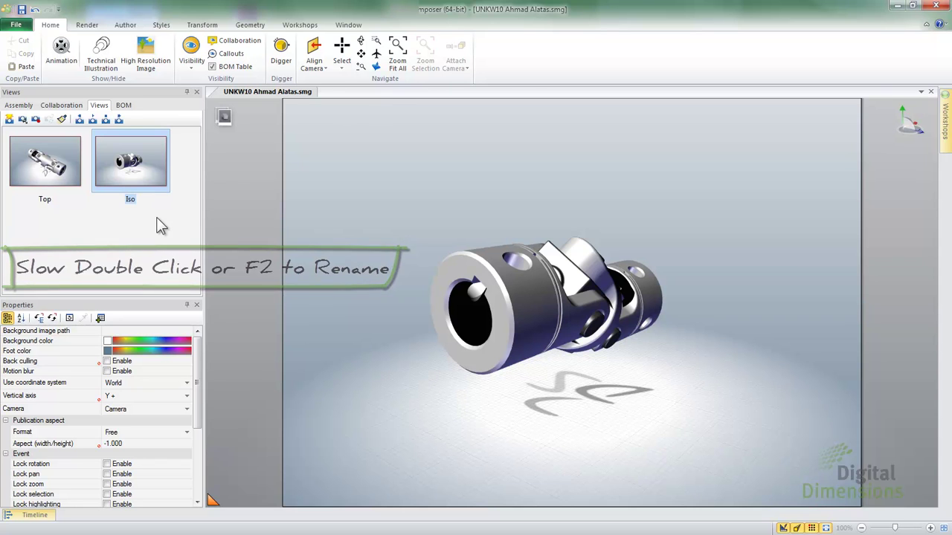
pyautogui.press('Return')
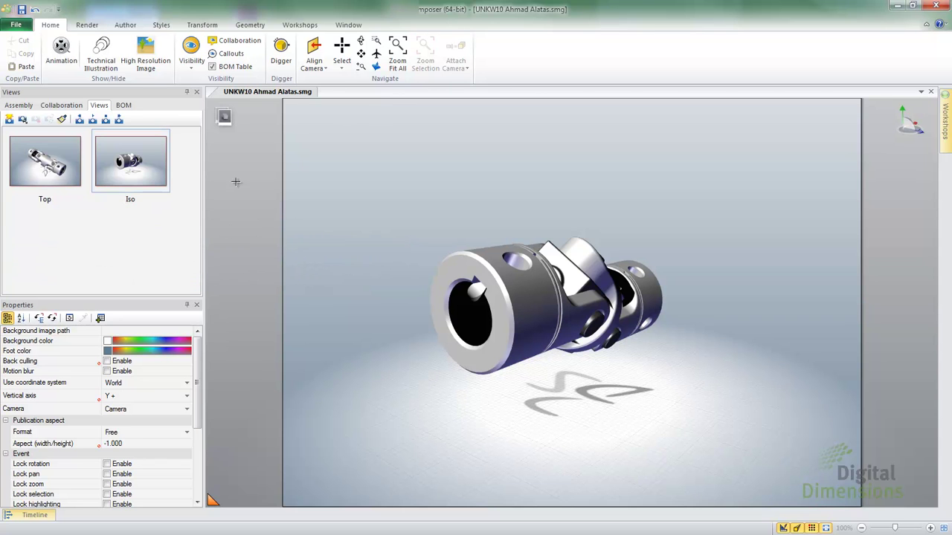
# Align the camera to 3/4 X- Y+ Z+ and save it as a view named Back iso.
pyautogui.click(313, 58)
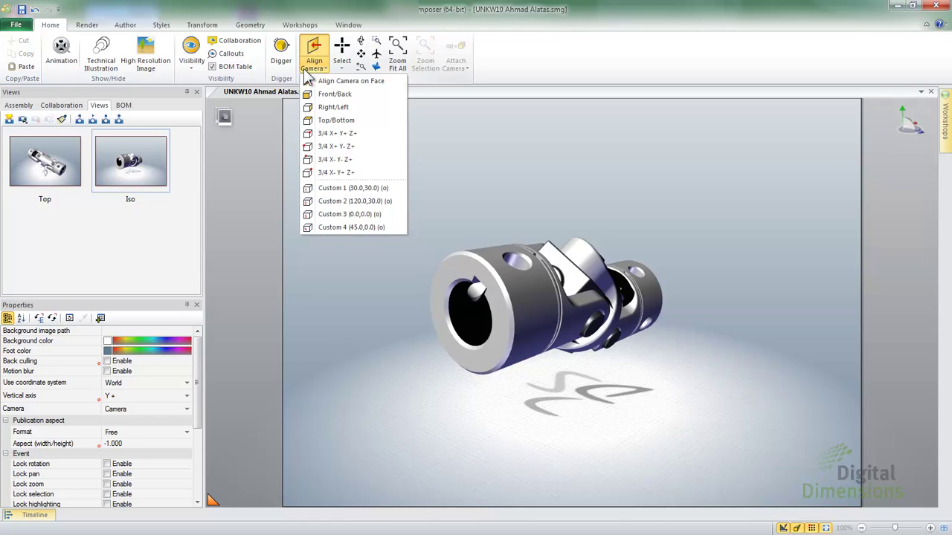
pyautogui.click(338, 173)
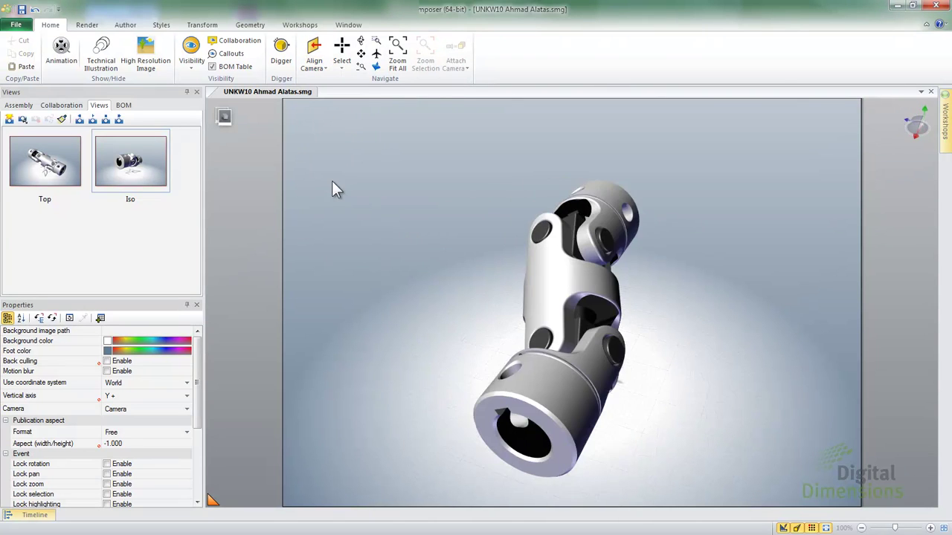
pyautogui.click(9, 120)
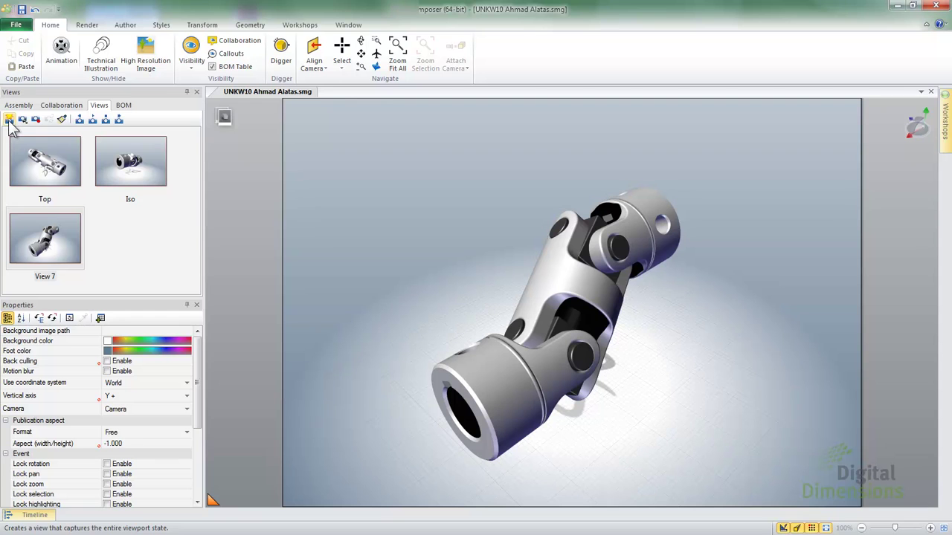
pyautogui.doubleClick(43, 277)
pyautogui.write('Ba')
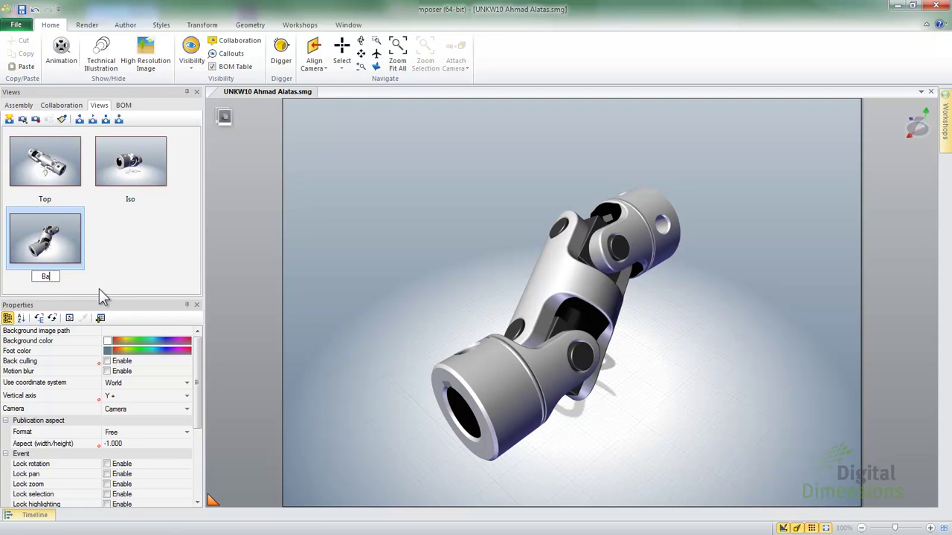
pyautogui.write('ck iso')
pyautogui.press('Return')
# Switch the render mode to Shaded Illustration with Color.
pyautogui.click(88, 28)
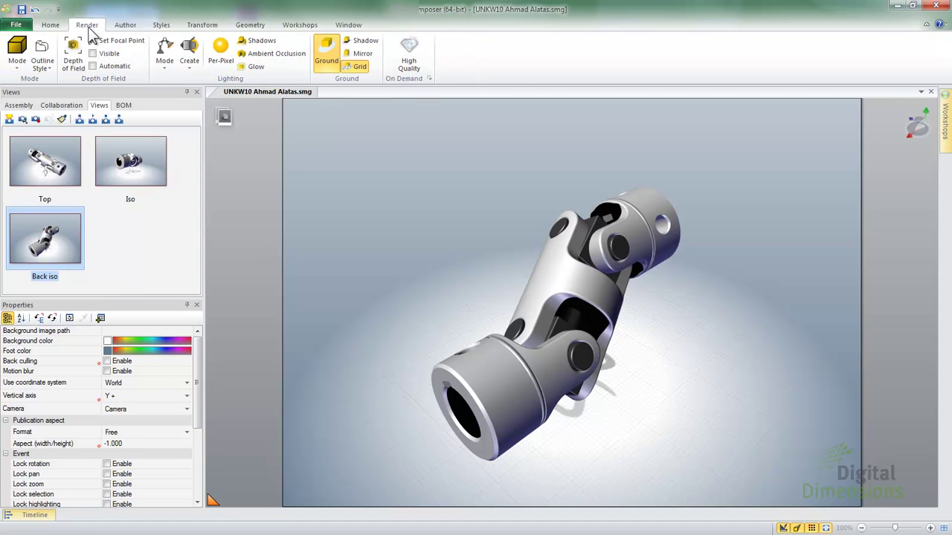
pyautogui.click(17, 59)
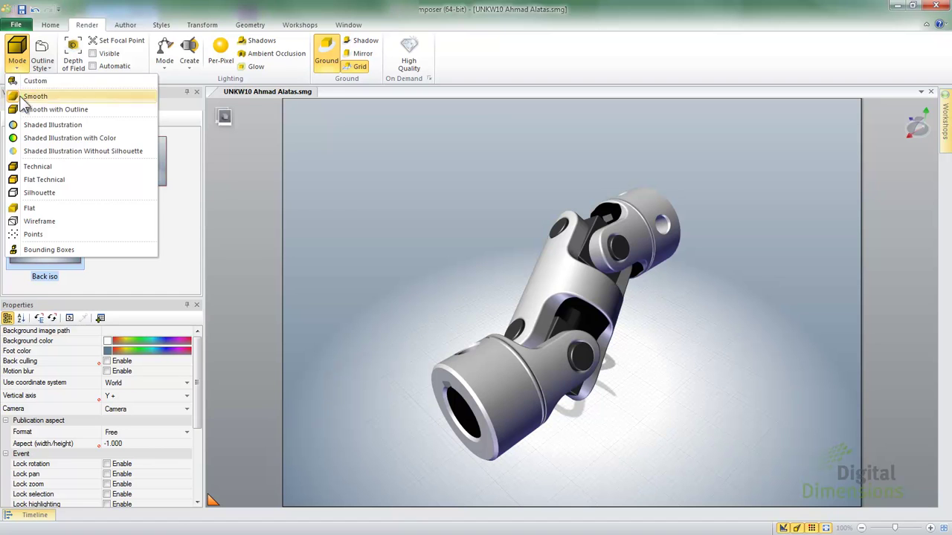
pyautogui.click(25, 112)
pyautogui.click(22, 68)
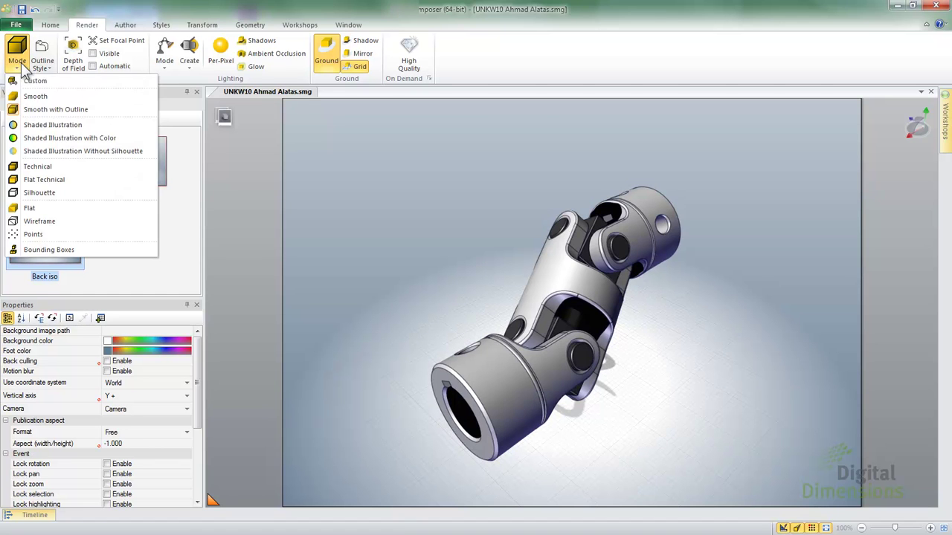
pyautogui.click(28, 139)
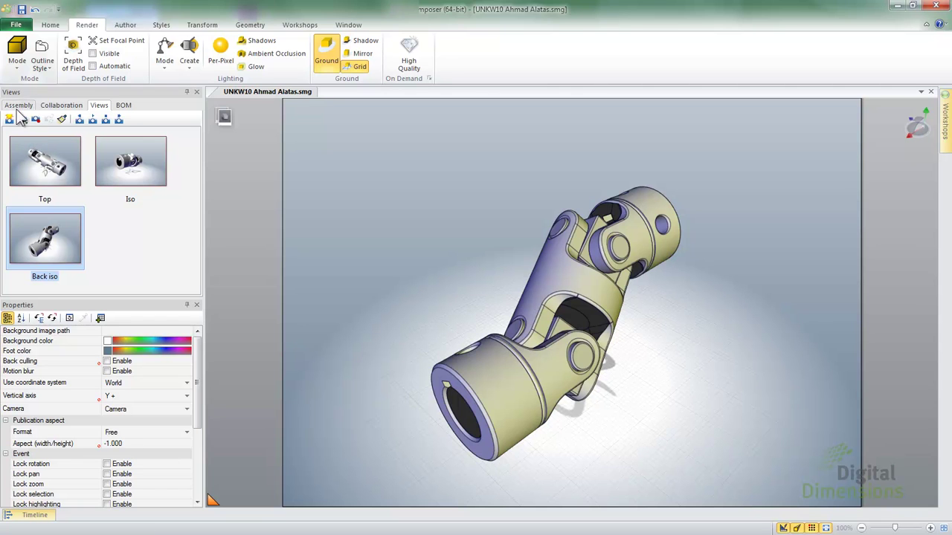
# Save the coloured render as a new view named 'Shaded Ill with color'.
pyautogui.click(10, 122)
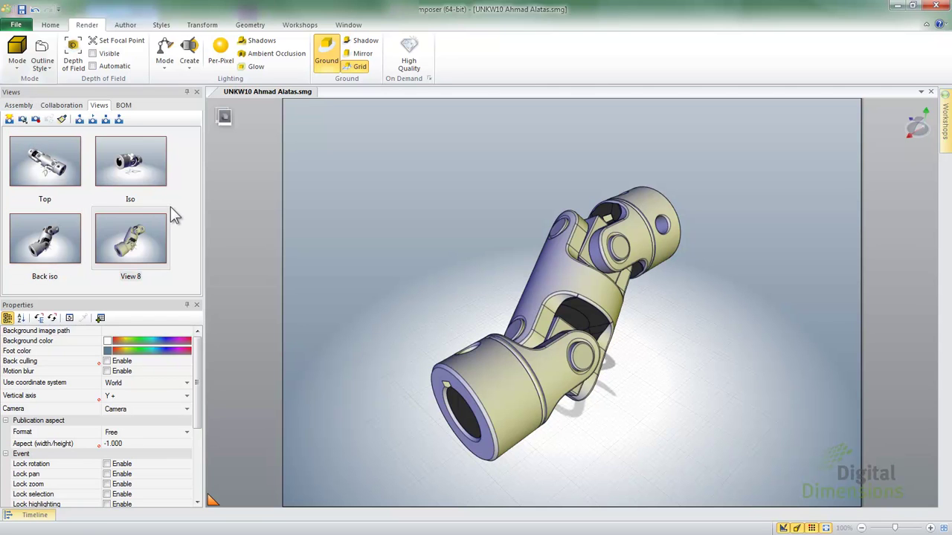
pyautogui.doubleClick(136, 276)
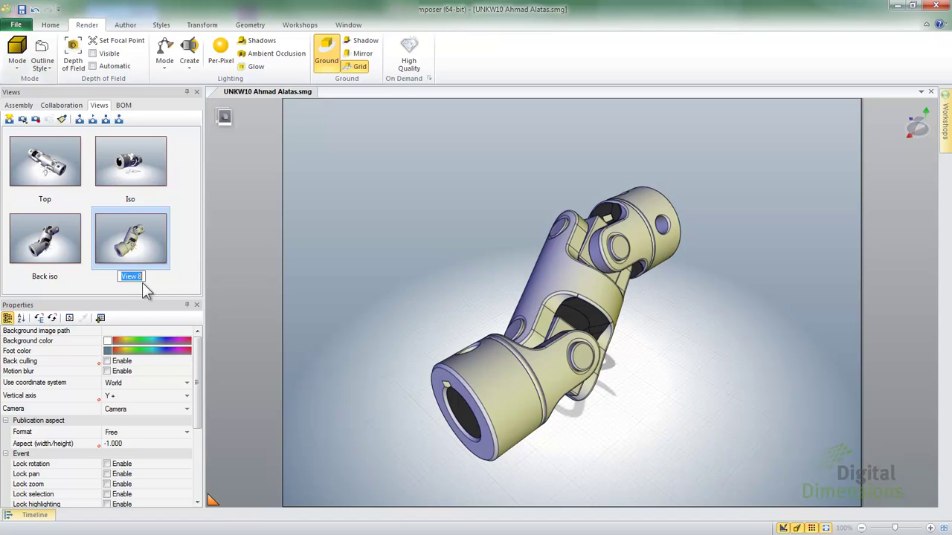
pyautogui.write('Shaded Ill with ')
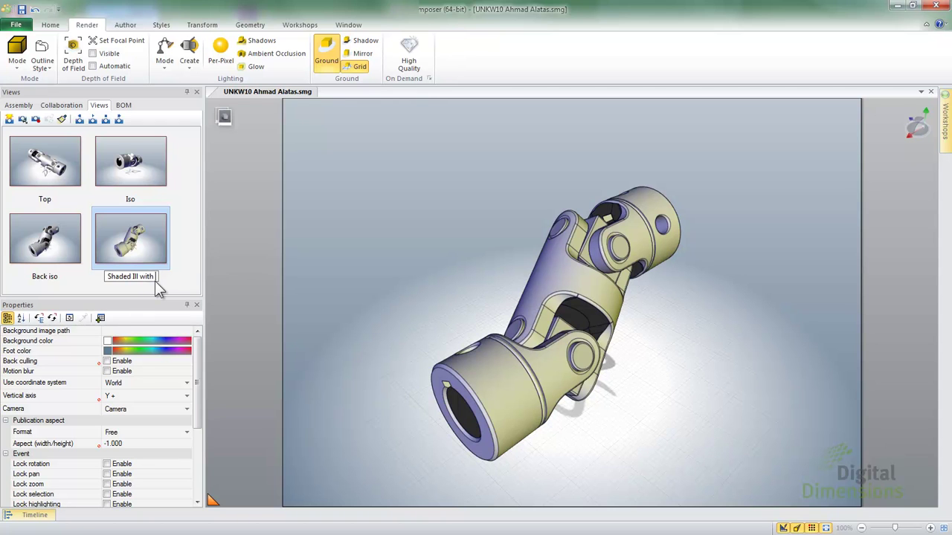
pyautogui.write('color')
pyautogui.press('Return')
pyautogui.click(177, 253)
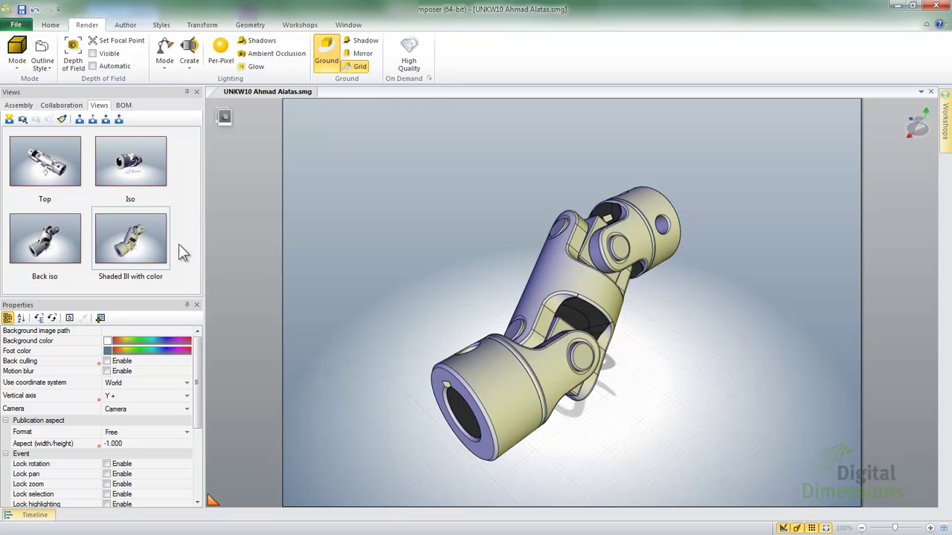
# Rotate the joint, render it in Technical mode, and save it as a view named 'New view'.
pyautogui.moveTo(381, 288); pyautogui.dragTo(319, 263)
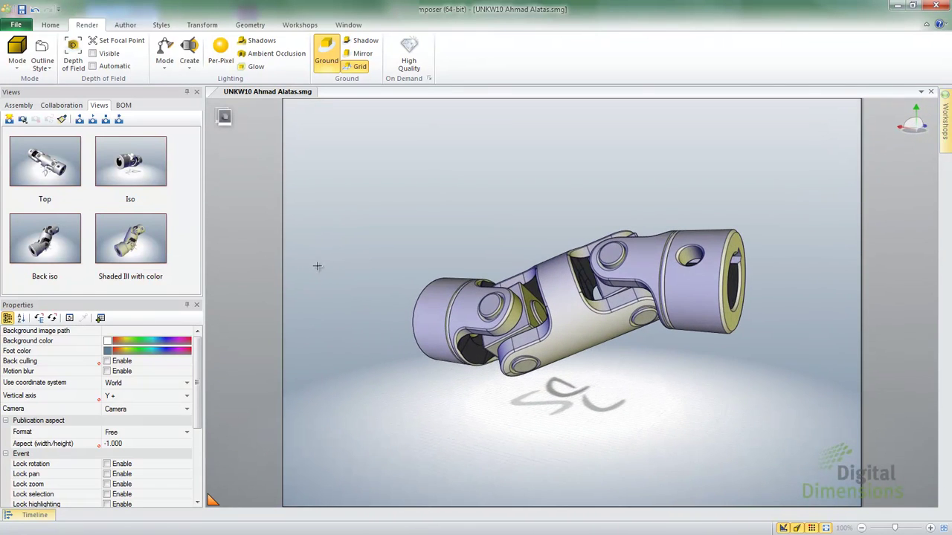
pyautogui.click(18, 68)
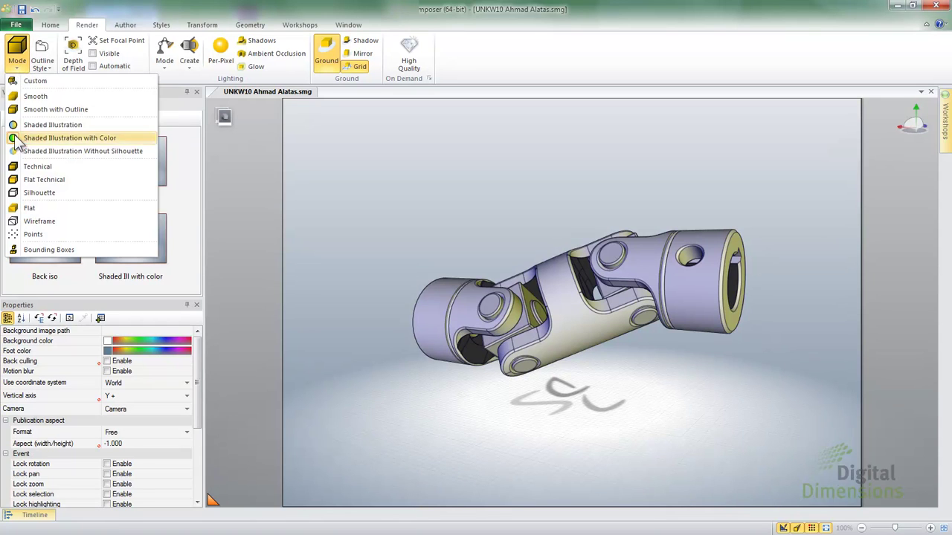
pyautogui.click(22, 170)
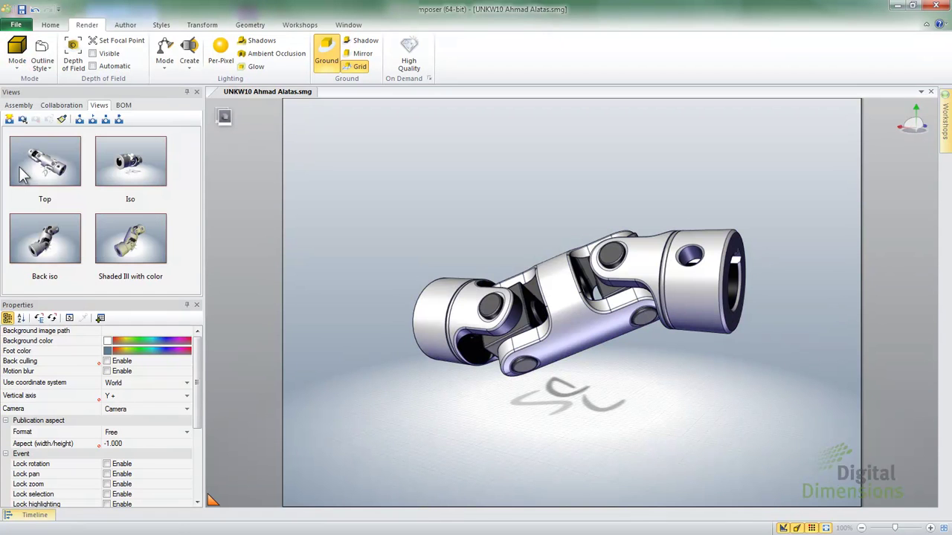
pyautogui.click(10, 121)
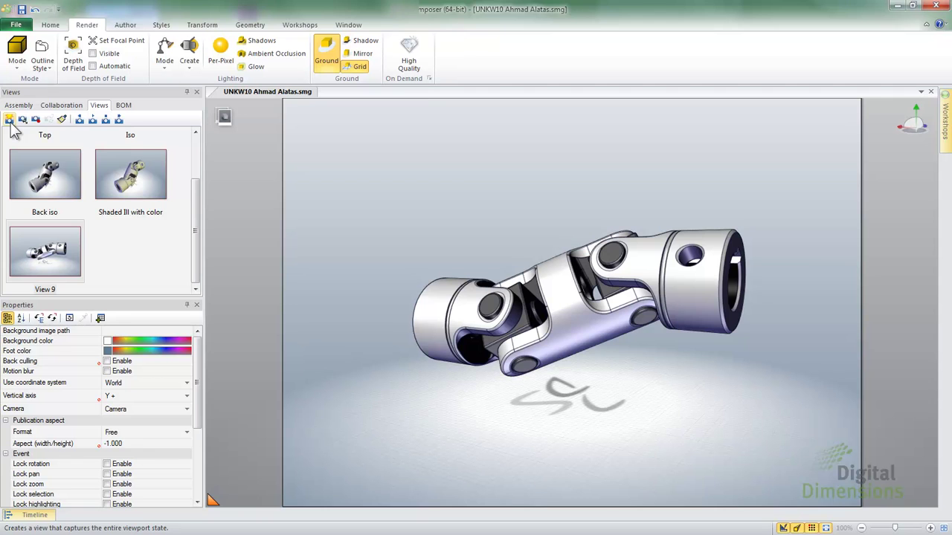
pyautogui.click(51, 266)
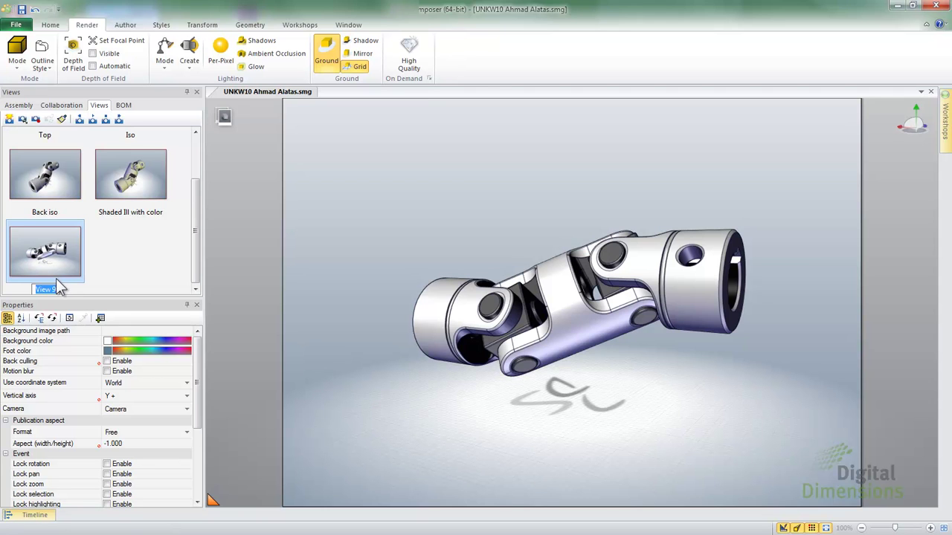
pyautogui.write('New view')
pyautogui.press('Return')
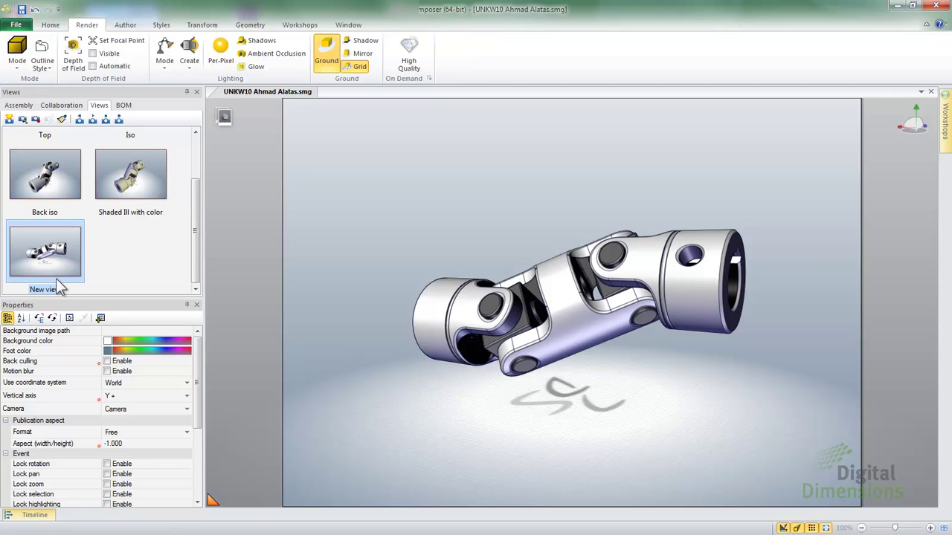
# Switch to Silhouette render mode and update New view with it.
pyautogui.click(17, 66)
pyautogui.click(30, 194)
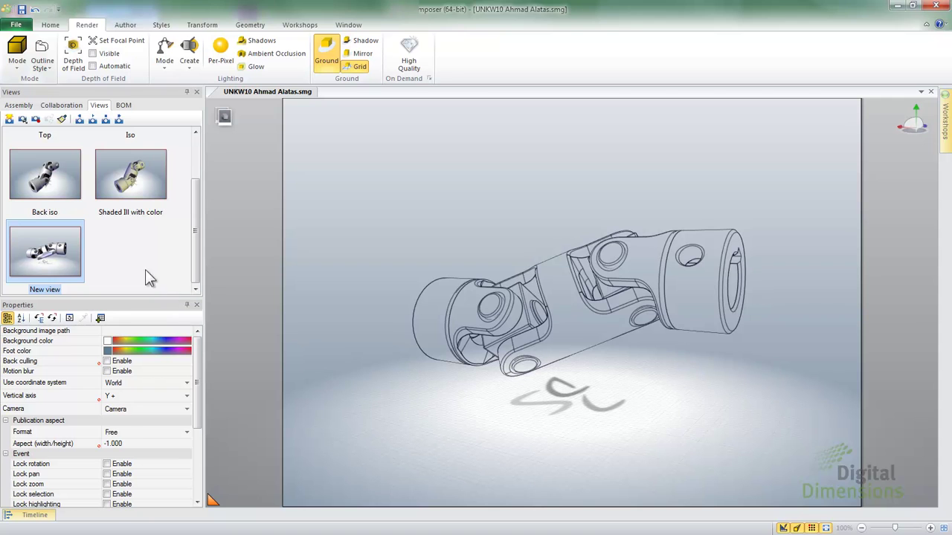
pyautogui.click(35, 120)
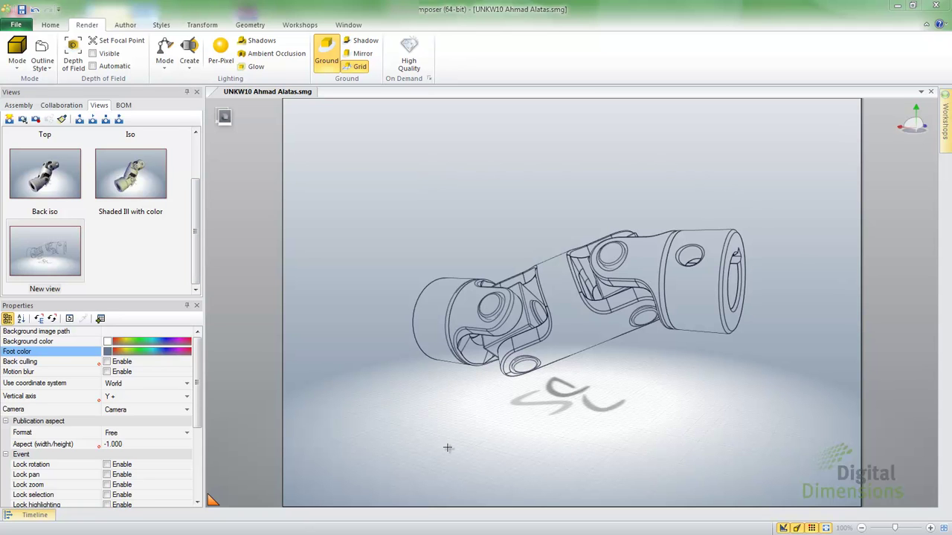
# Turn off the ground and set the background Foot color to white.
pyautogui.click(327, 61)
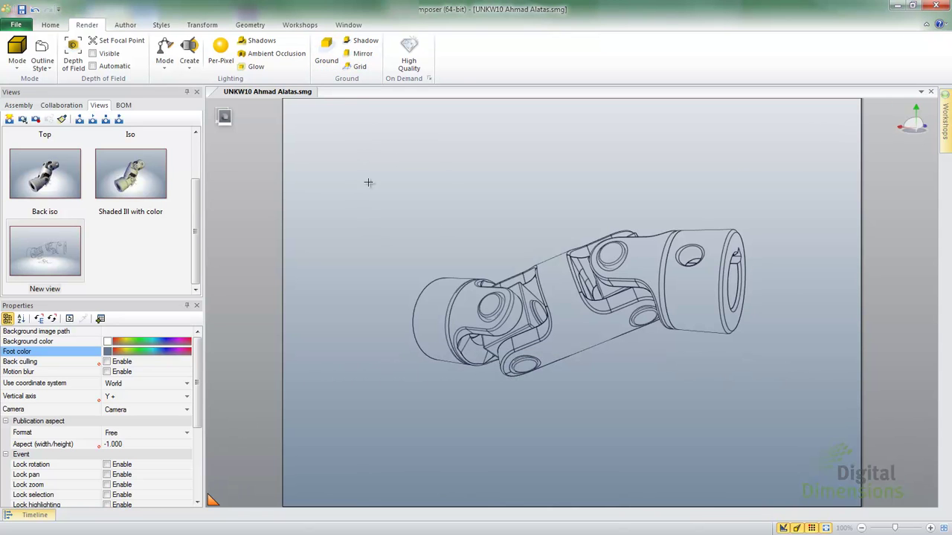
pyautogui.click(108, 352)
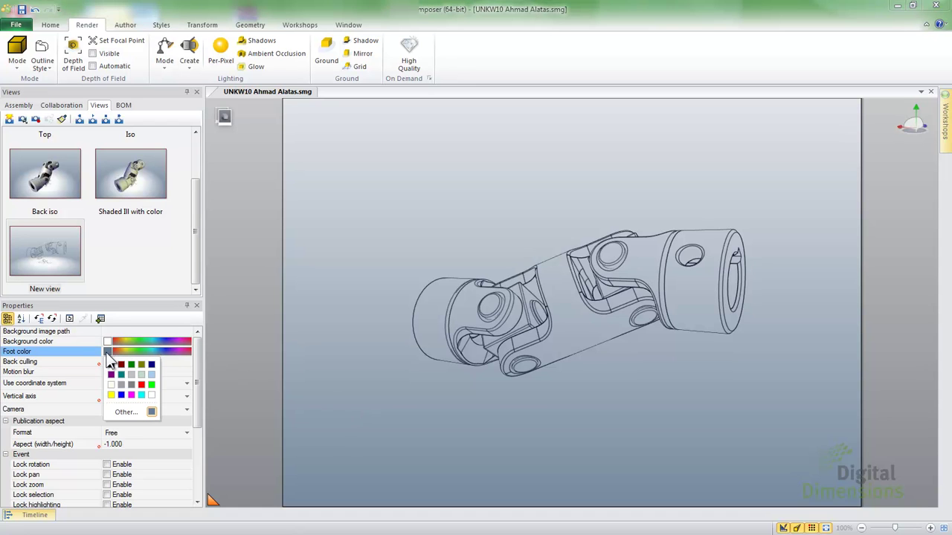
pyautogui.click(112, 385)
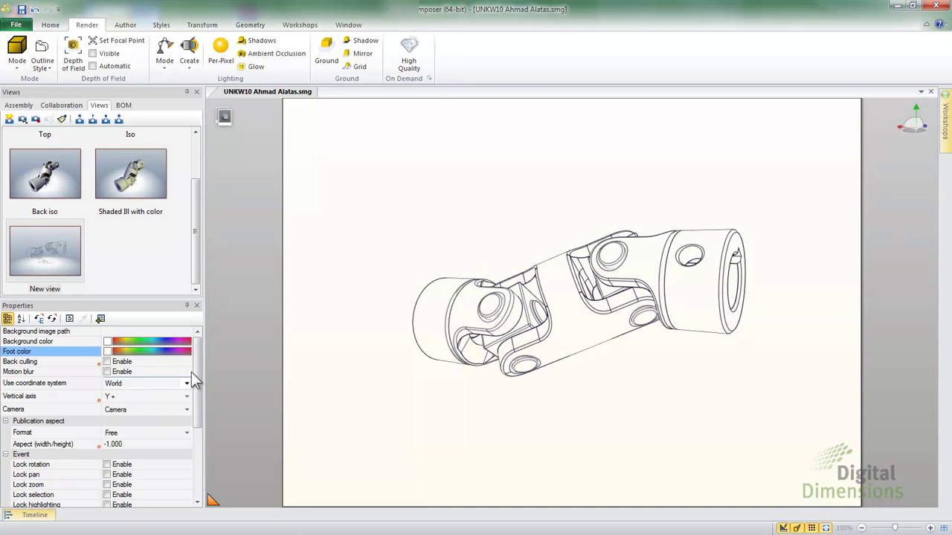
# Zoom in and pan to enlarge the line-art joint, then update New view with it.
pyautogui.scroll(3, 622, 395)
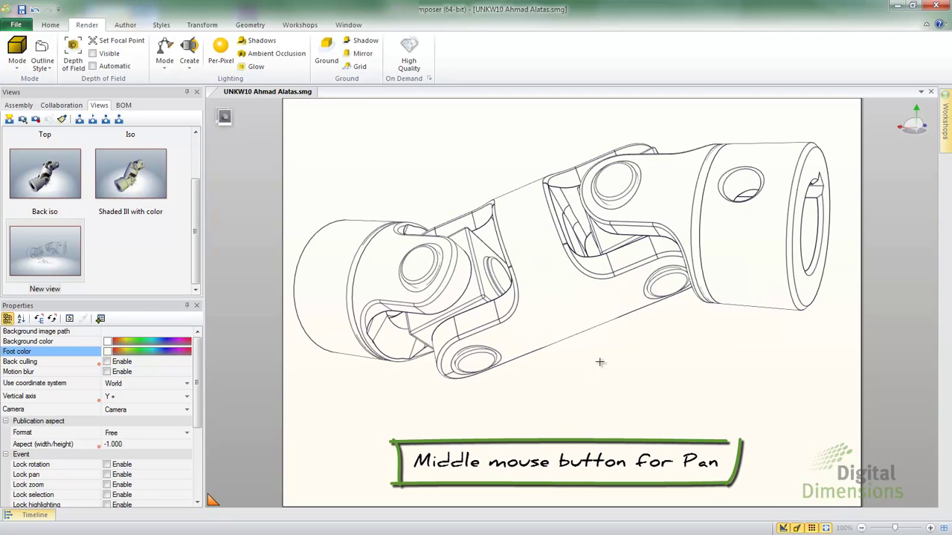
pyautogui.moveTo(601, 364); pyautogui.dragTo(607, 405, button='middle')
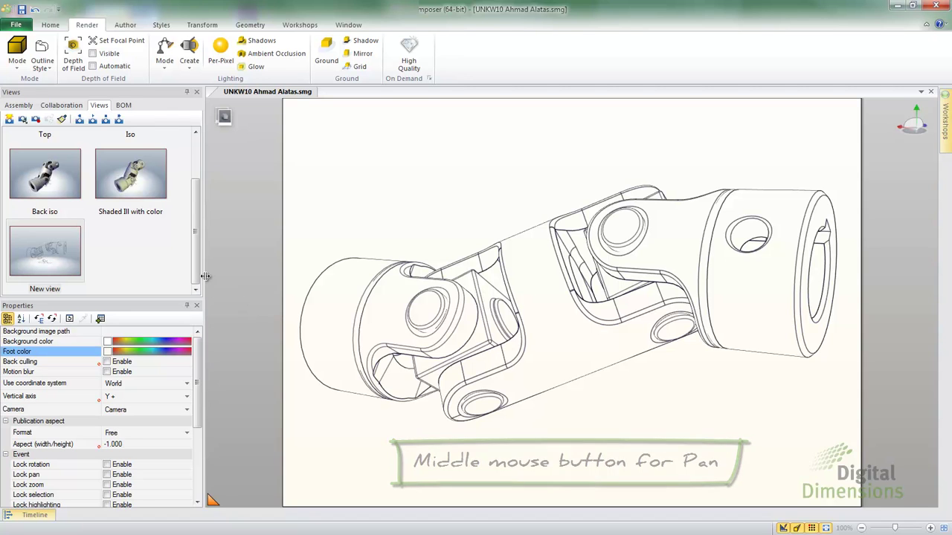
pyautogui.click(55, 246)
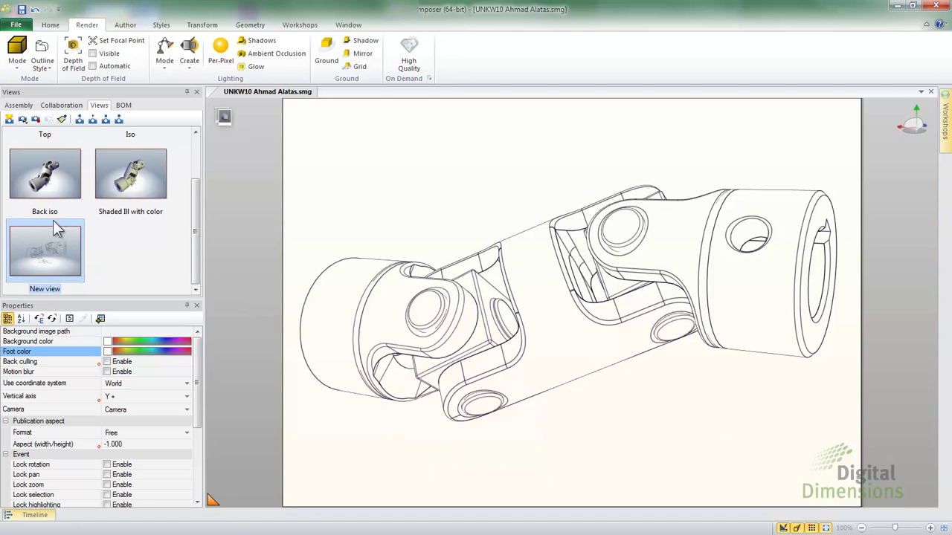
pyautogui.click(34, 119)
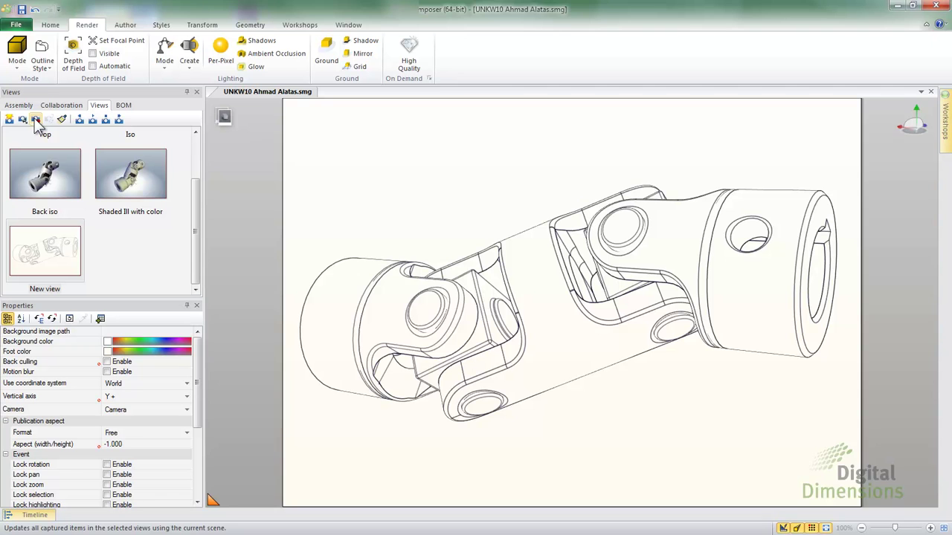